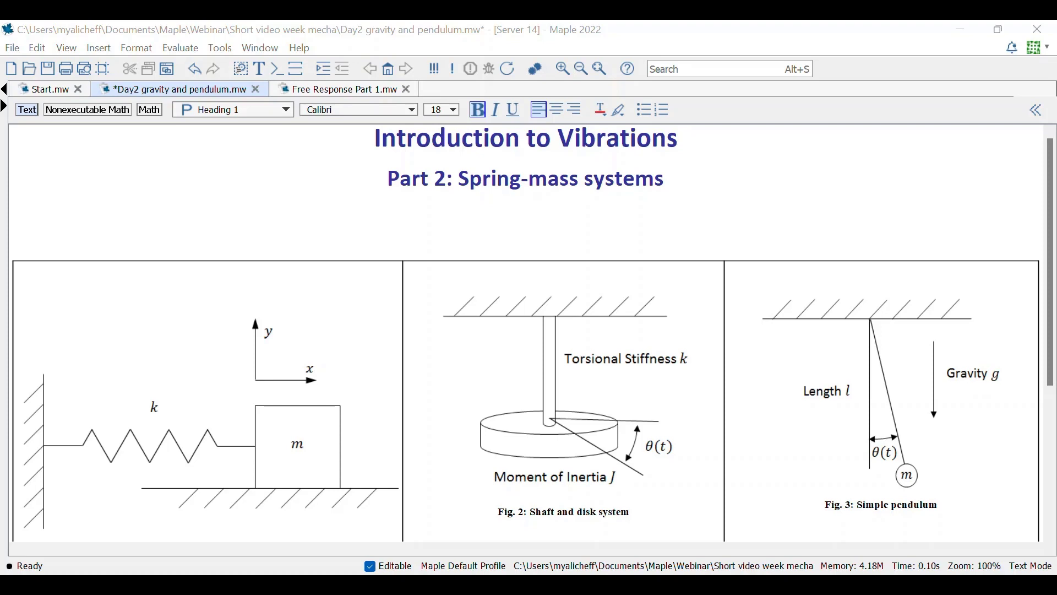
# Step: Scroll down to 'The effect of gravity for a hanging spring-mass system' section and its opening question
pyautogui.scroll(-3, 772, 447)
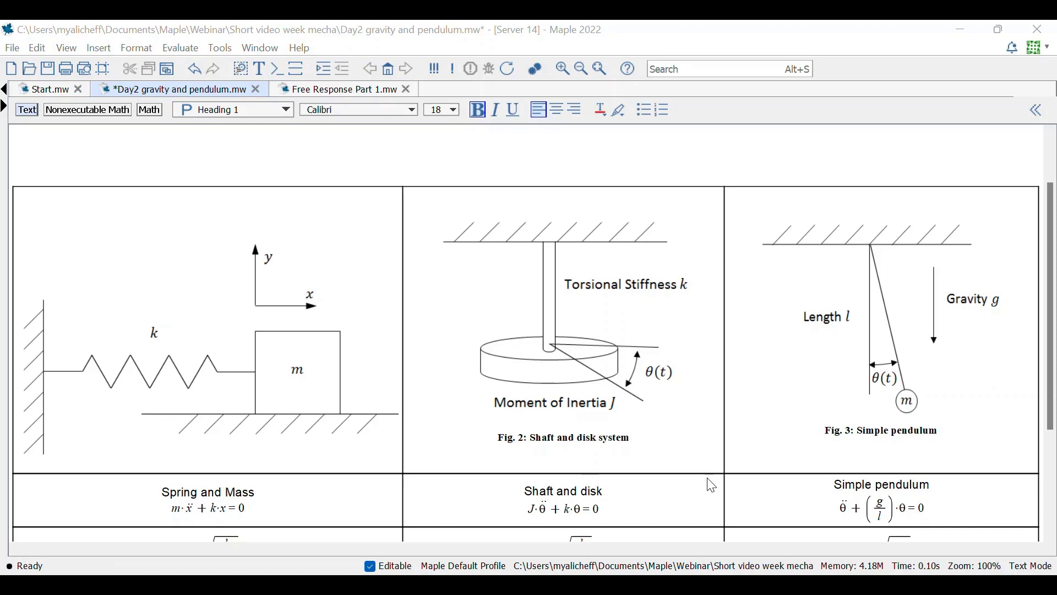
pyautogui.scroll(-3, 573, 487)
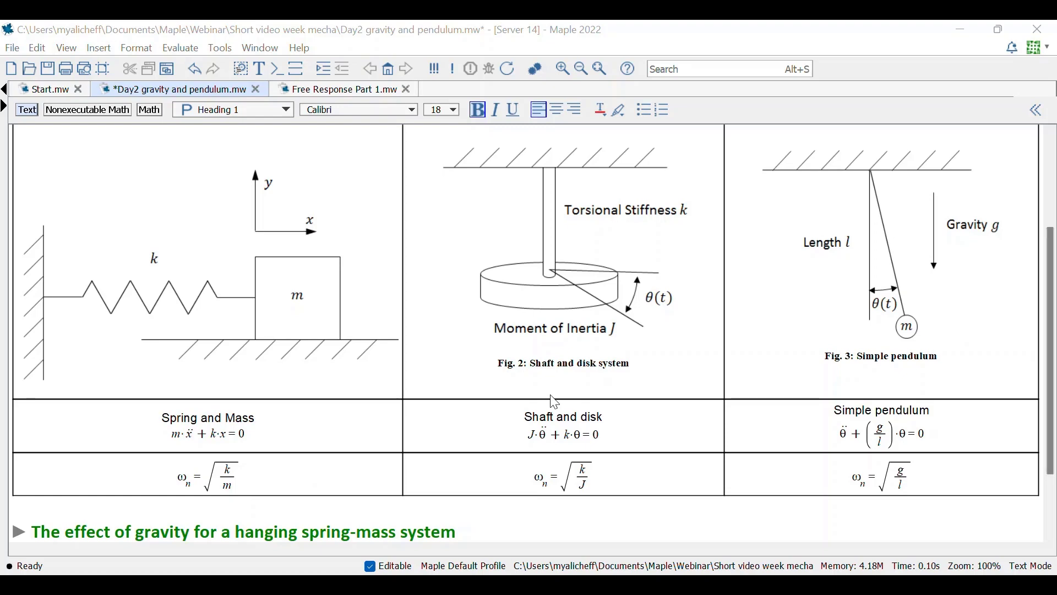
pyautogui.scroll(-3, 554, 402)
pyautogui.click(23, 443)
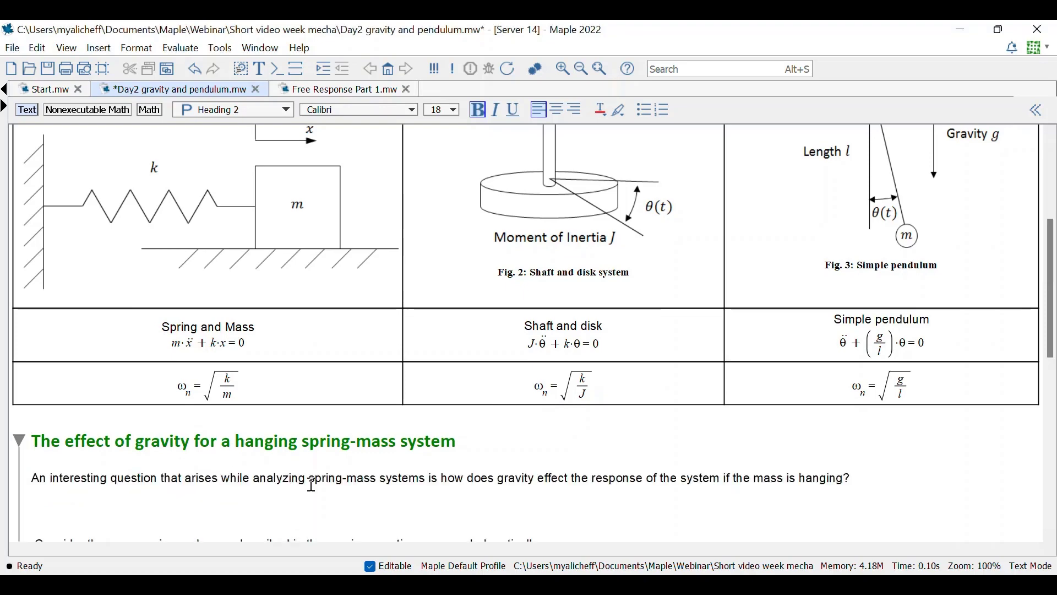
pyautogui.scroll(-2, 328, 493)
pyautogui.scroll(-1, 332, 498)
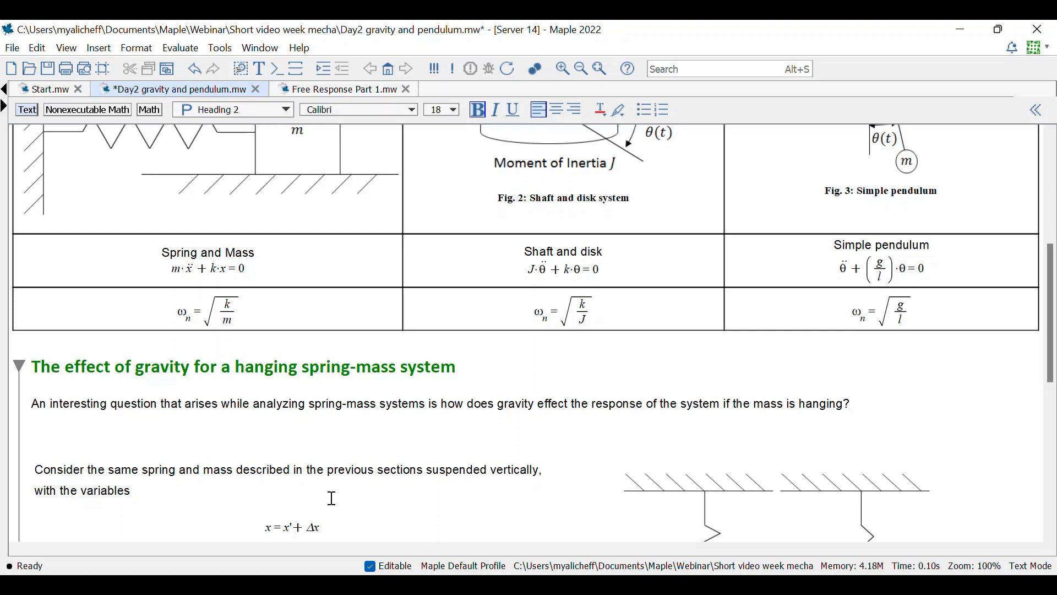
pyautogui.scroll(-10, 332, 499)
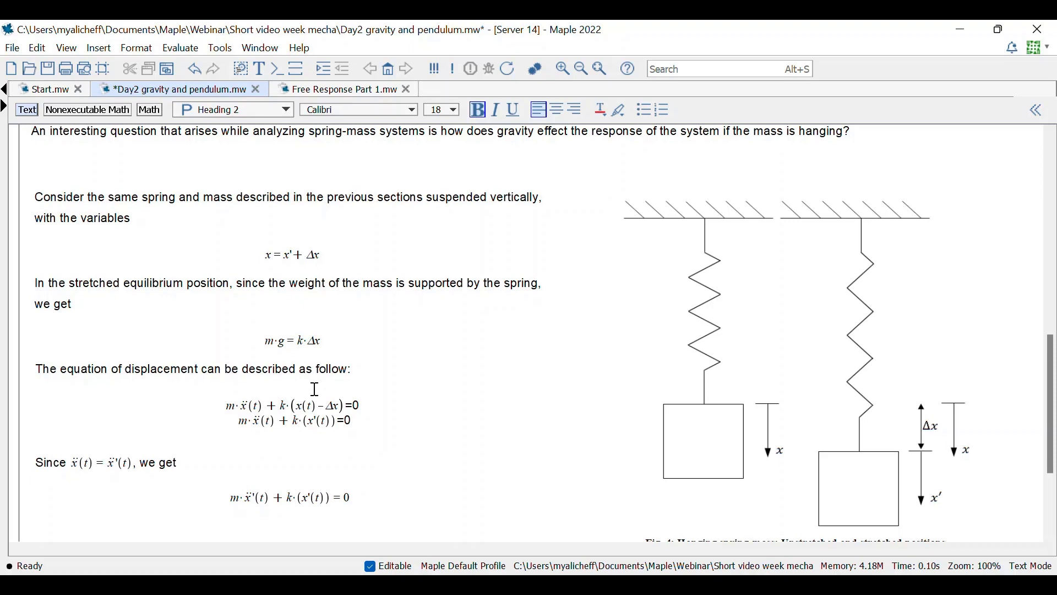
pyautogui.scroll(-2, 414, 412)
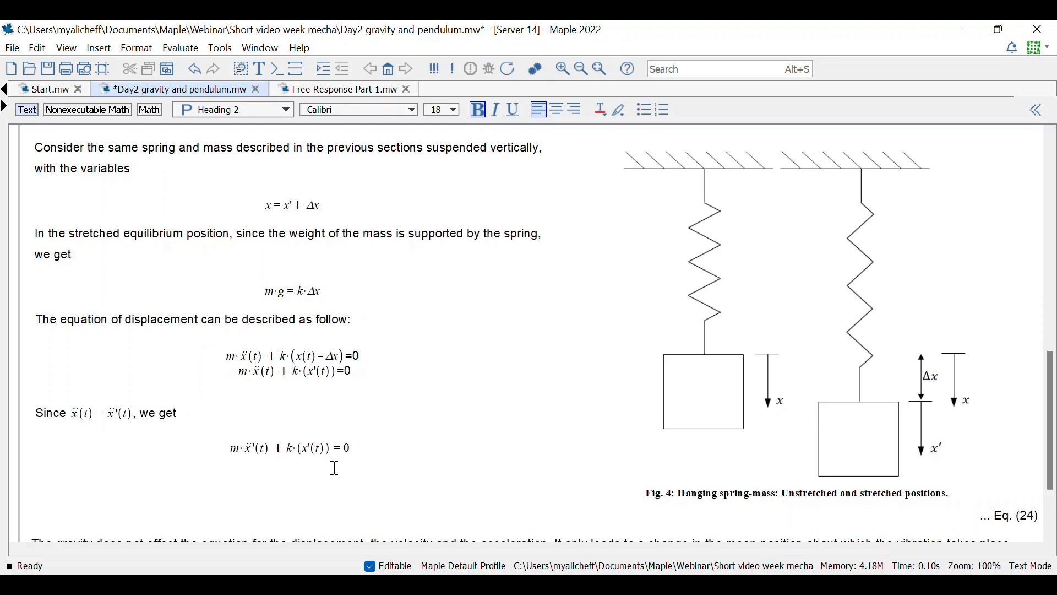
pyautogui.scroll(-2, 335, 468)
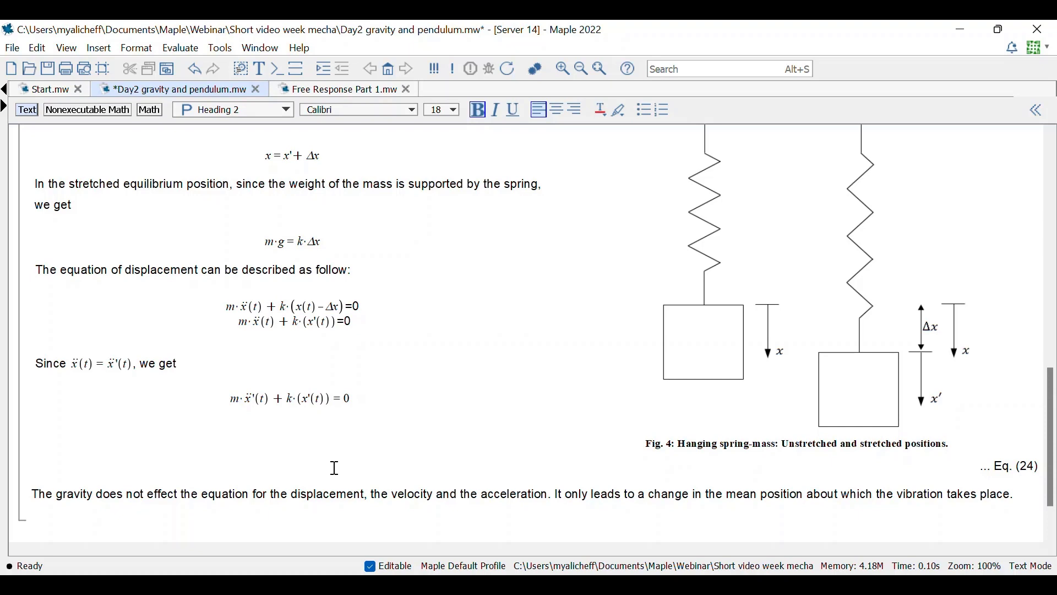
pyautogui.scroll(-3, 335, 469)
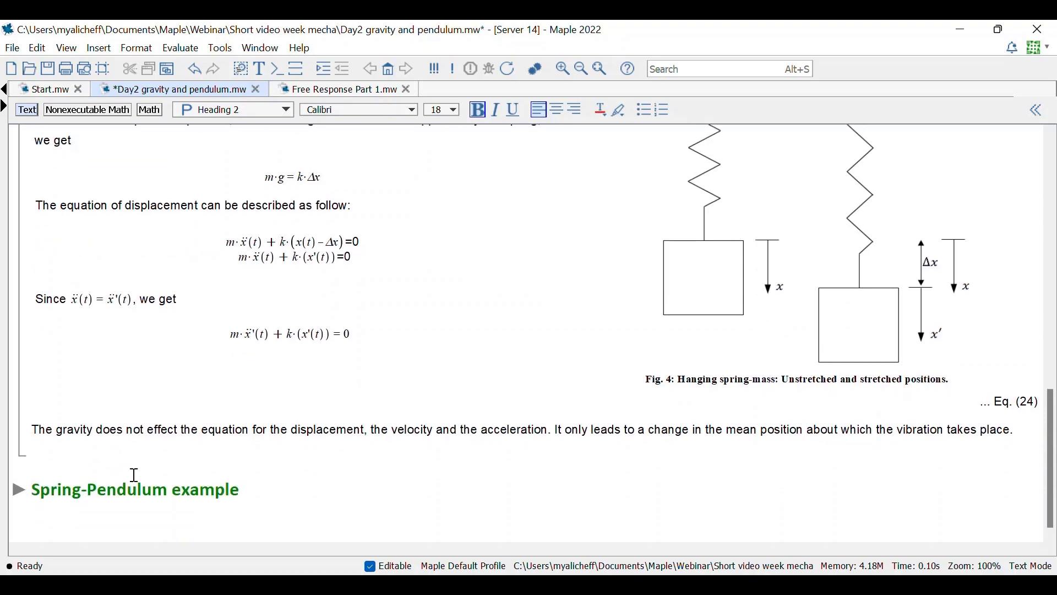
# Step: Expand the Spring-Pendulum example section and scroll to its problem statement with Fig. 5
pyautogui.click(17, 490)
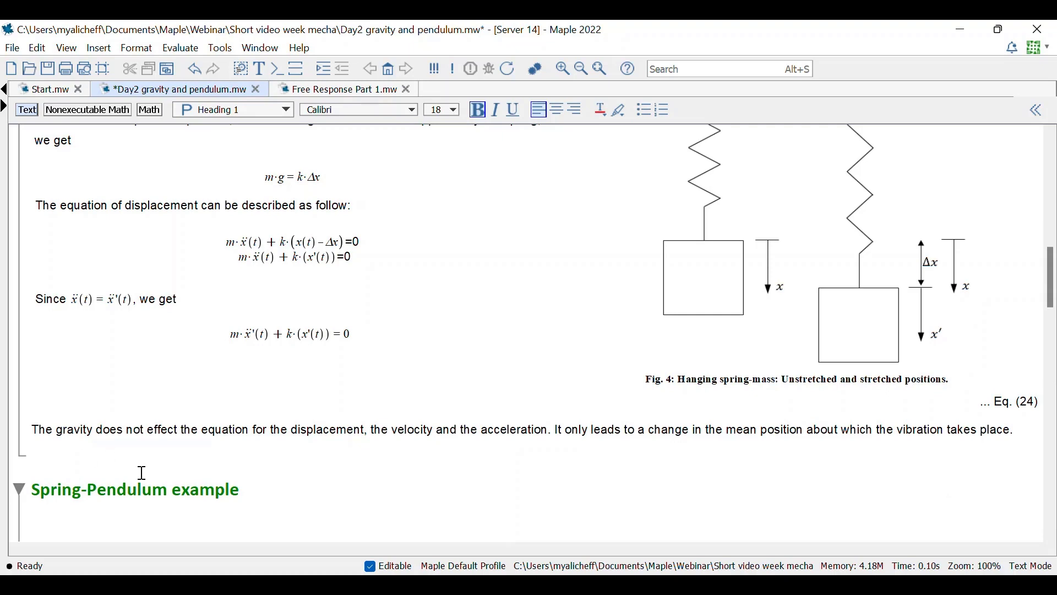
pyautogui.scroll(-3, 142, 472)
pyautogui.scroll(-13, 142, 472)
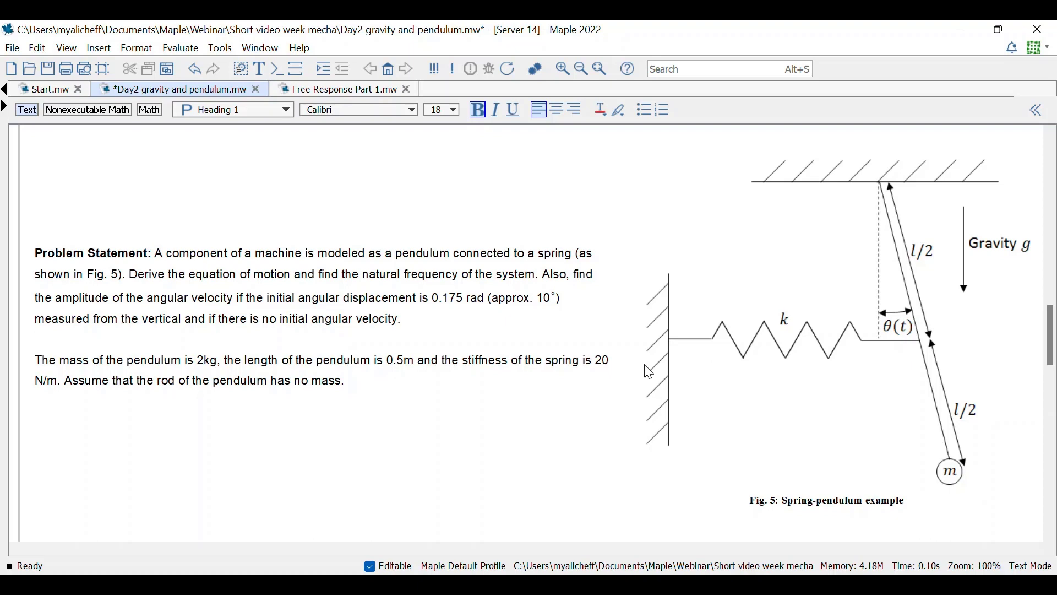
pyautogui.scroll(-3, 510, 442)
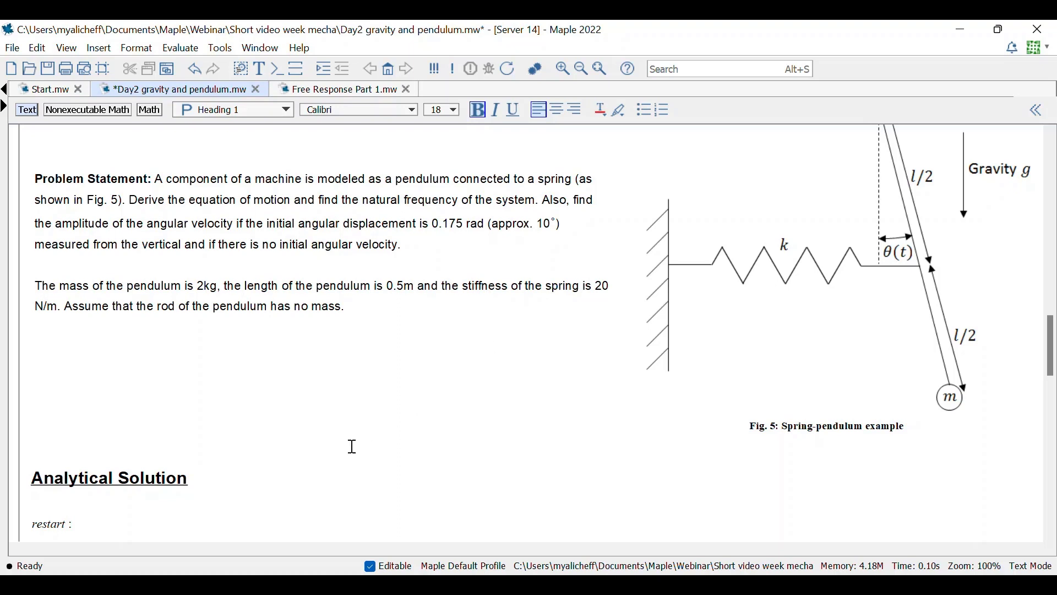
# Step: Read through the moment and spring force equations to the 4.70 rad/s frequency and .82 rad/s amplitude
pyautogui.scroll(-6, 352, 446)
pyautogui.scroll(-1, 353, 446)
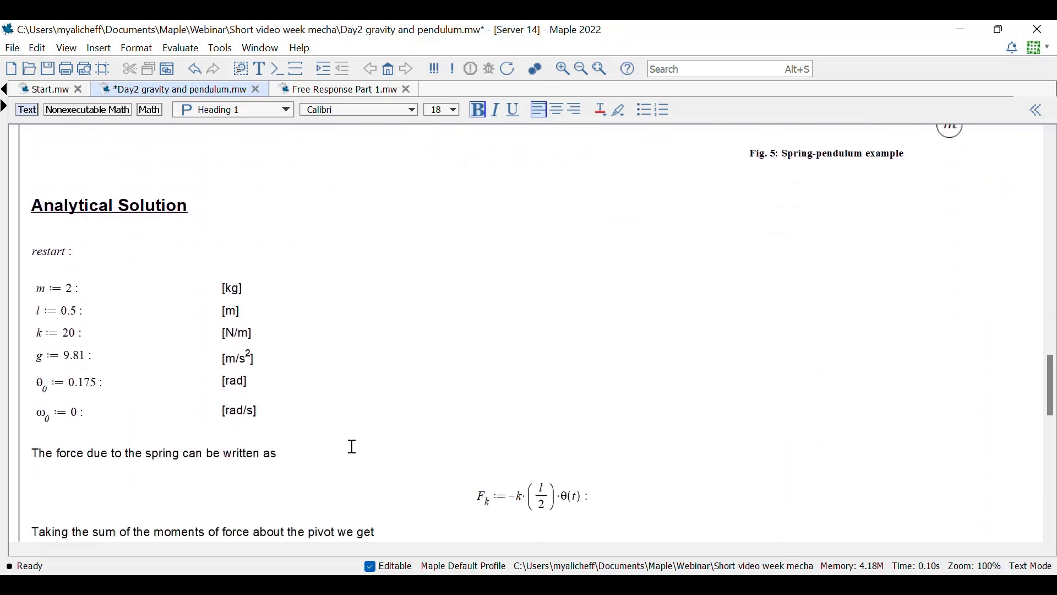
pyautogui.scroll(-1, 352, 446)
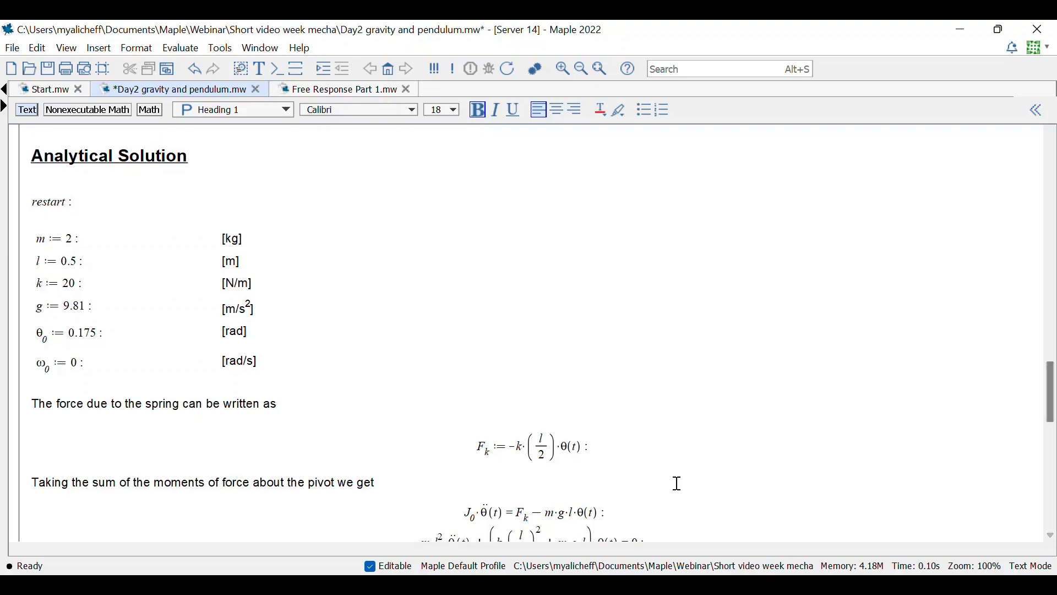
pyautogui.scroll(-1, 653, 486)
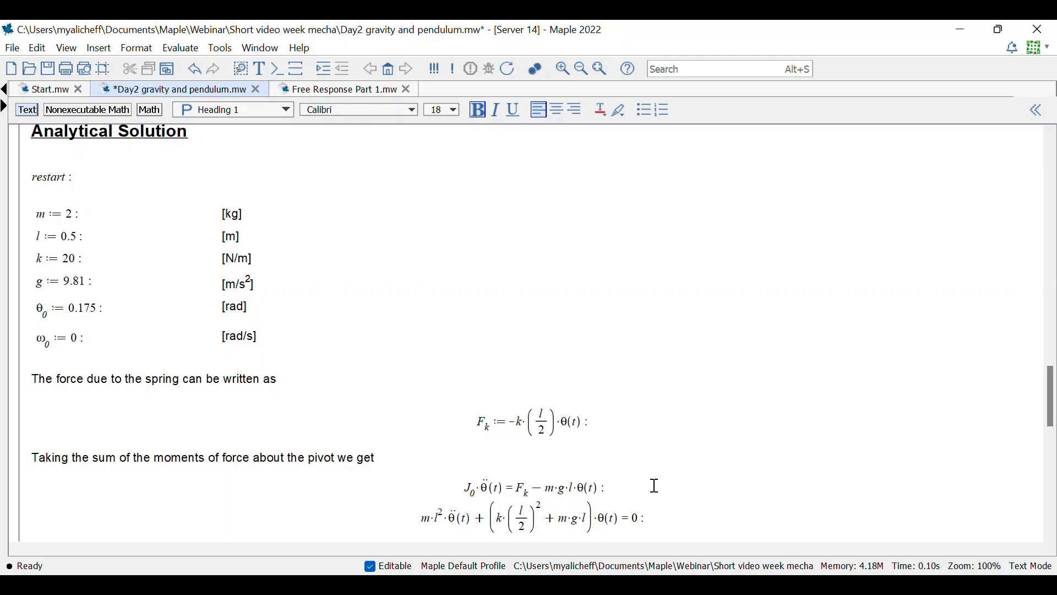
pyautogui.scroll(-2, 656, 486)
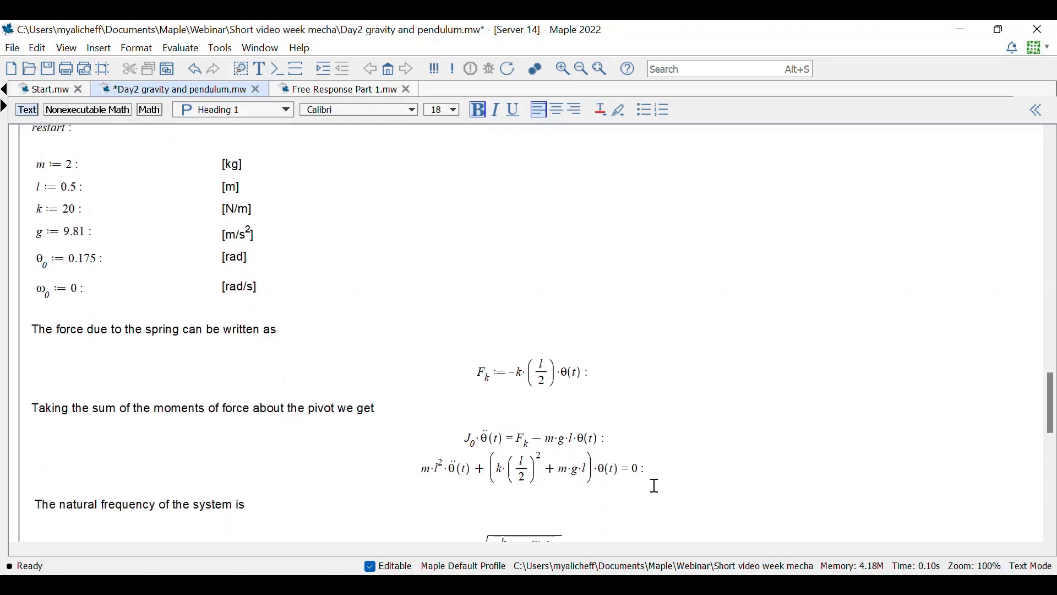
pyautogui.click(596, 375)
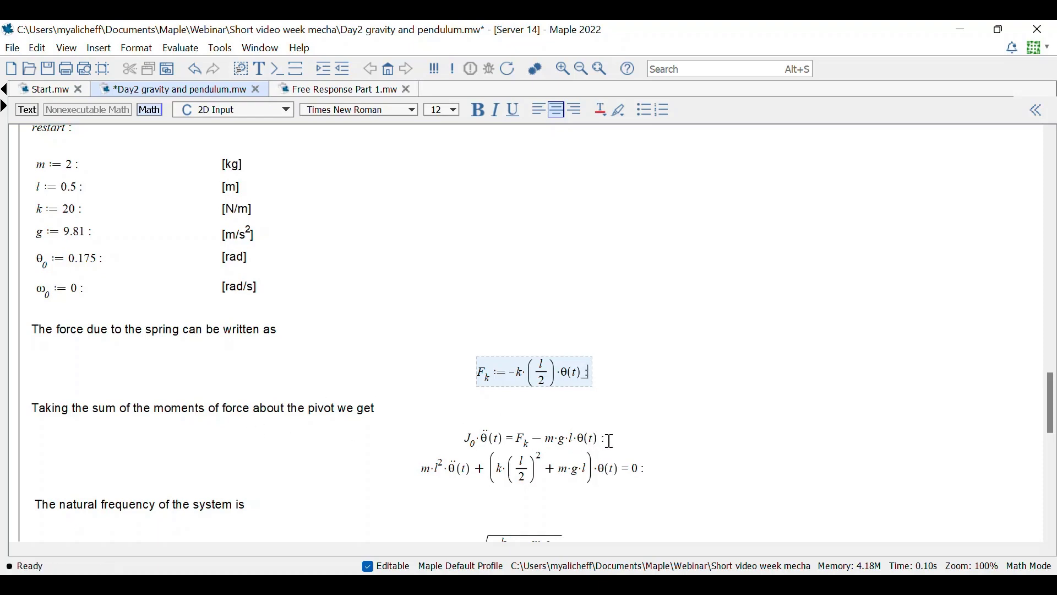
pyautogui.scroll(-2, 611, 441)
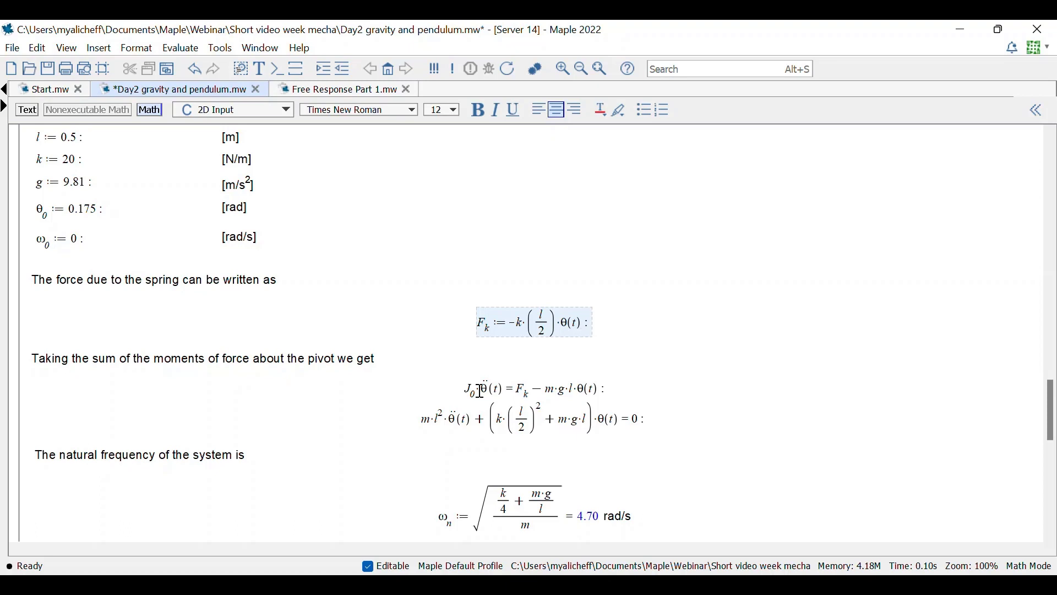
pyautogui.scroll(-4, 458, 453)
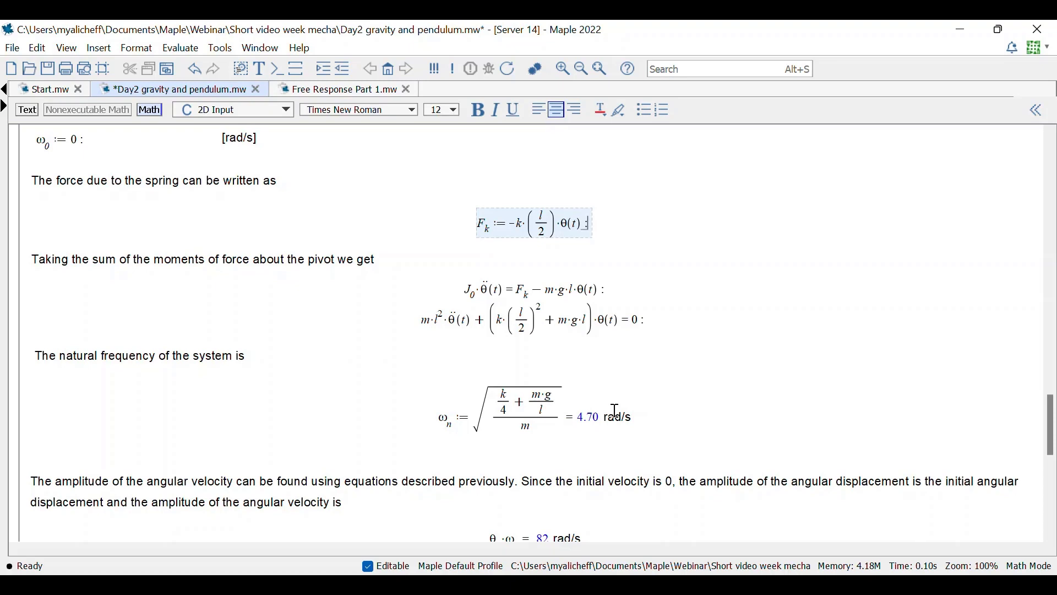
pyautogui.scroll(-2, 551, 476)
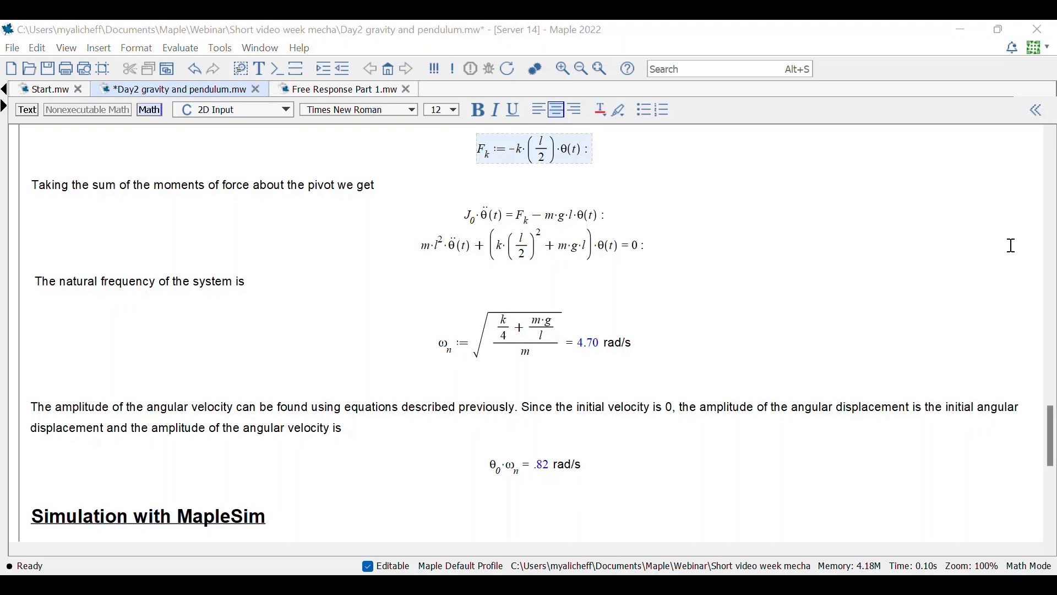
# Step: Scroll to the MapleSim pendulum animation, then switch to the Pendule elastique model in MapleSim 2021
pyautogui.scroll(-3, 642, 454)
pyautogui.scroll(-8, 643, 457)
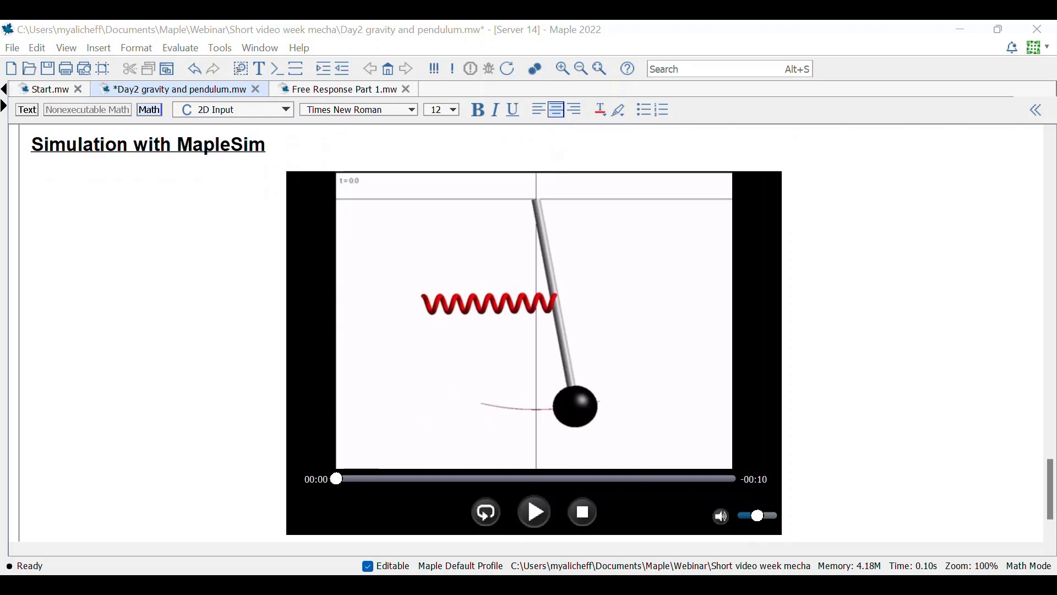
pyautogui.hotkey('alt', 'Tab')
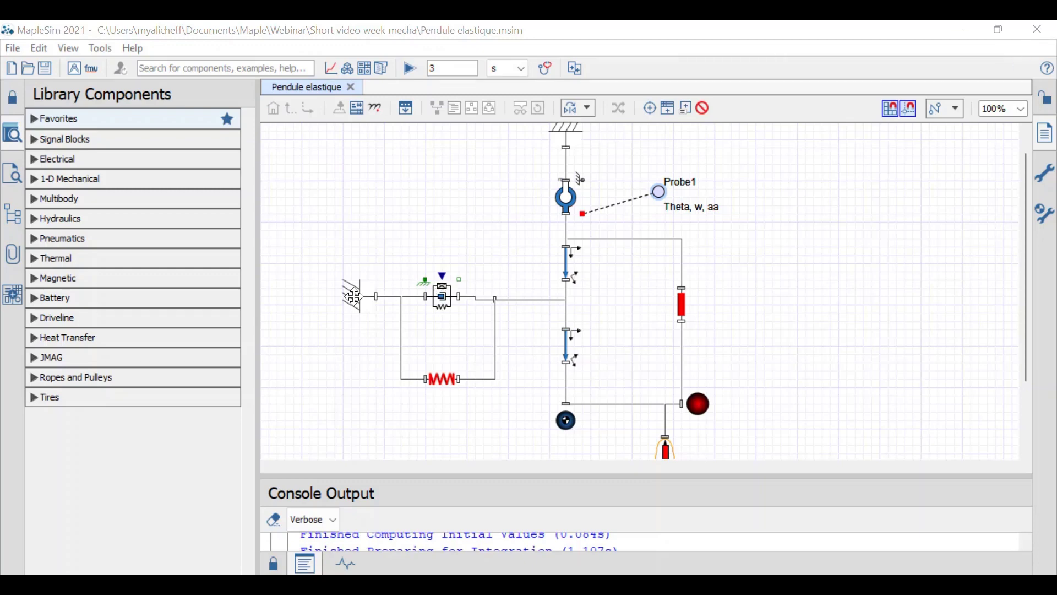
pyautogui.click(443, 295)
pyautogui.click(362, 297)
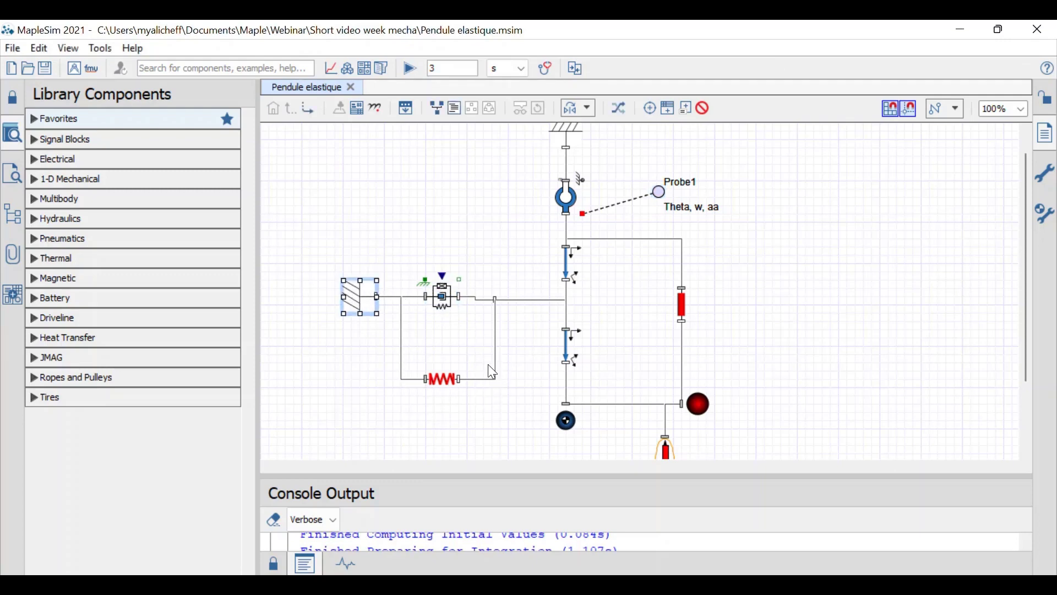
pyautogui.click(565, 265)
pyautogui.click(569, 338)
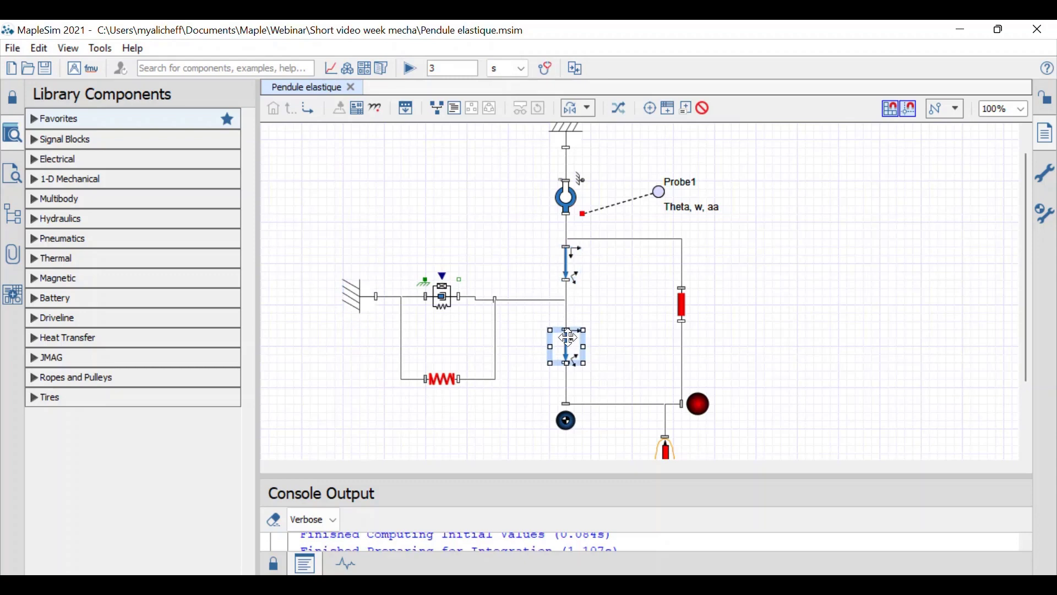
pyautogui.click(567, 258)
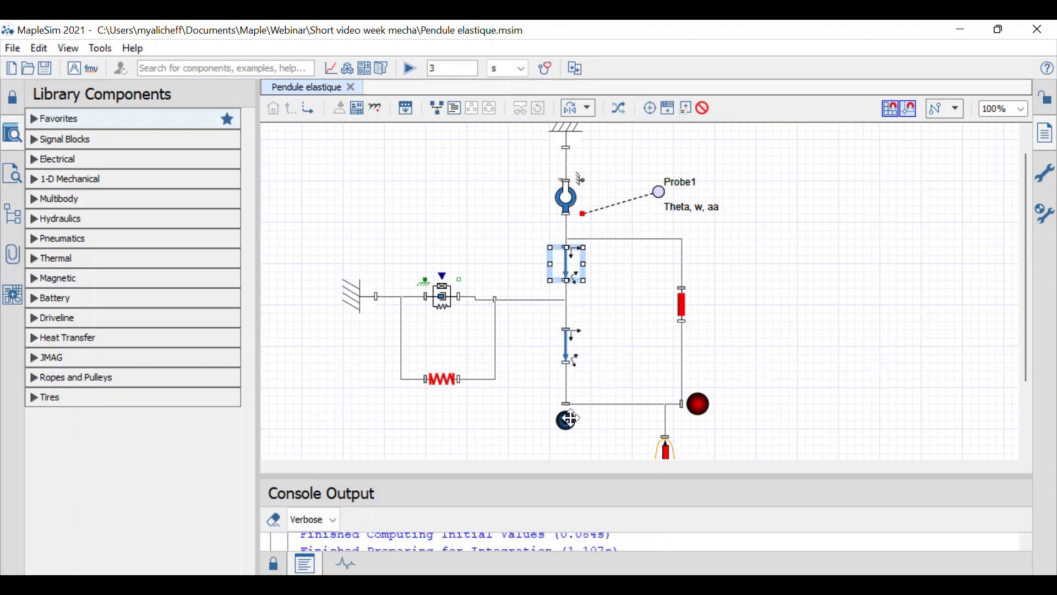
pyautogui.click(571, 419)
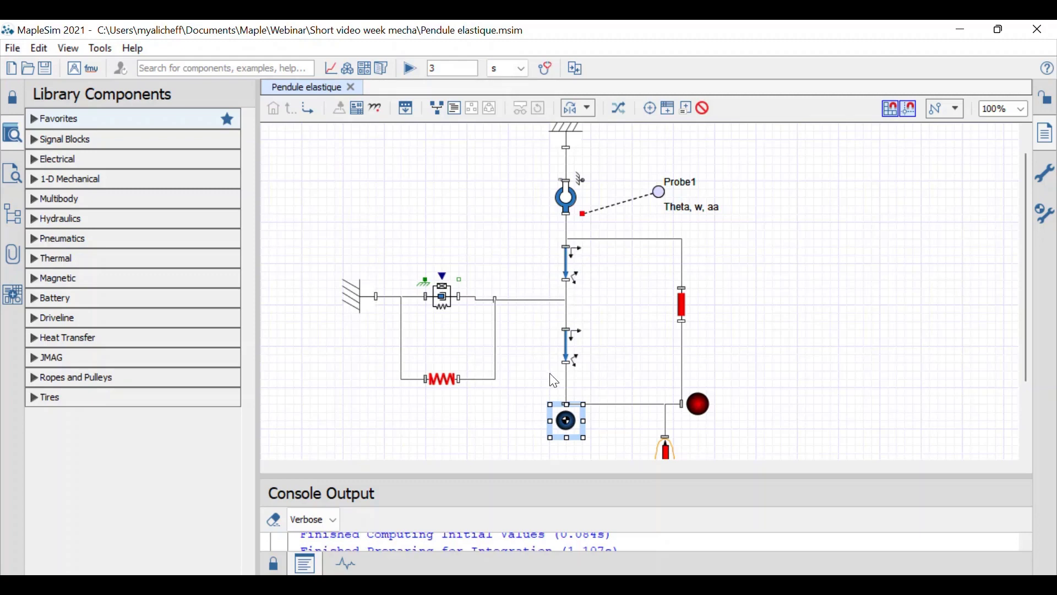
pyautogui.click(566, 196)
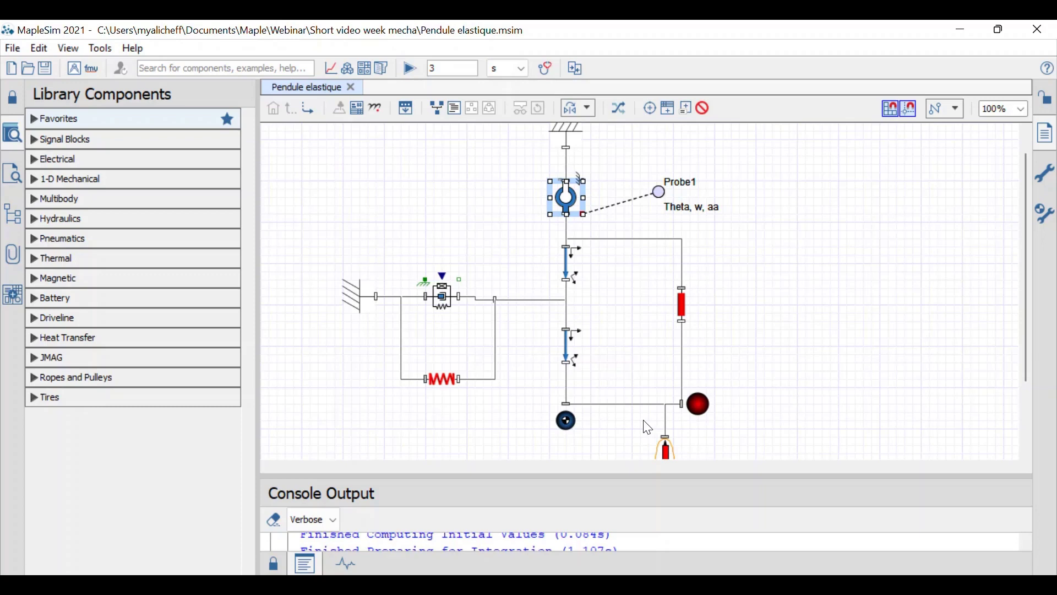
pyautogui.click(659, 193)
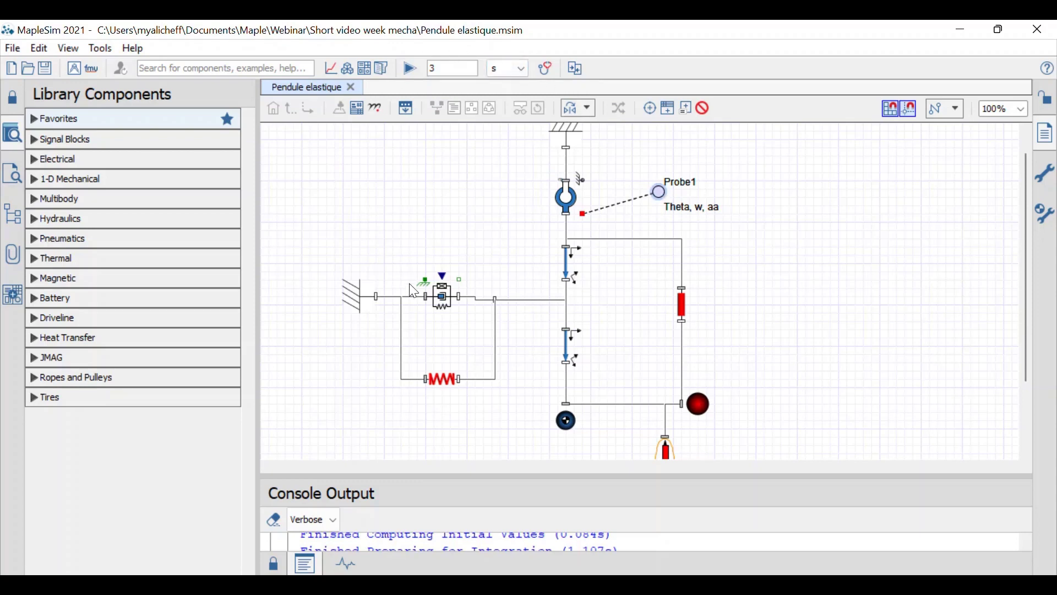
# Step: Bring up the Analysis Window, play the 3-D pendulum animation twice, then restore the playback window to a smaller size
pyautogui.moveTo(732, 585)
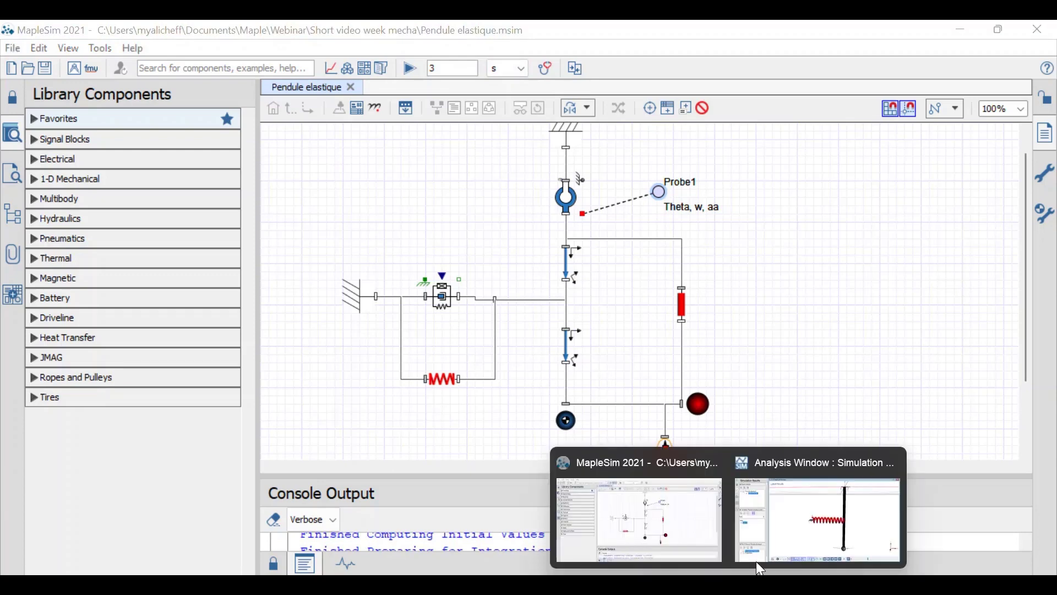
pyautogui.click(788, 528)
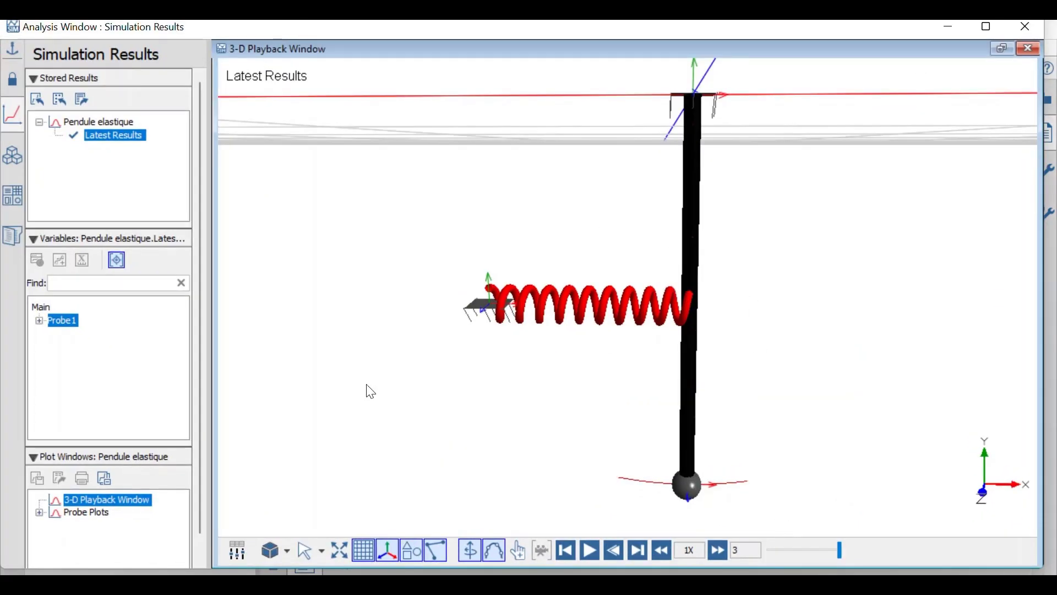
pyautogui.click(596, 550)
pyautogui.click(591, 559)
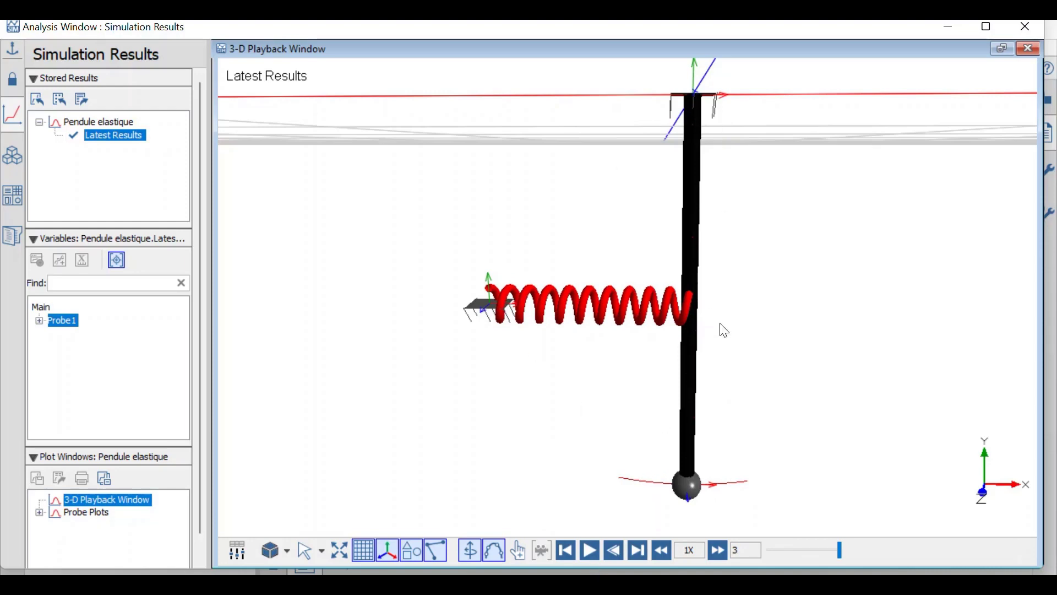
pyautogui.click(1012, 51)
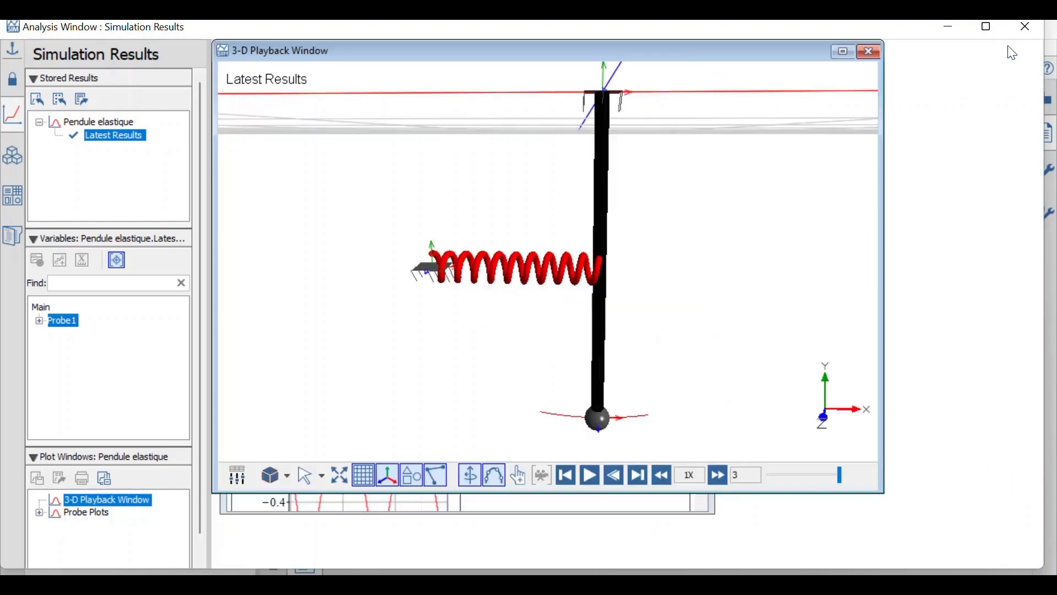
# Step: Maximize the Probe Plots window showing Probe1 Theta, aa and w over 3 seconds
pyautogui.click(648, 506)
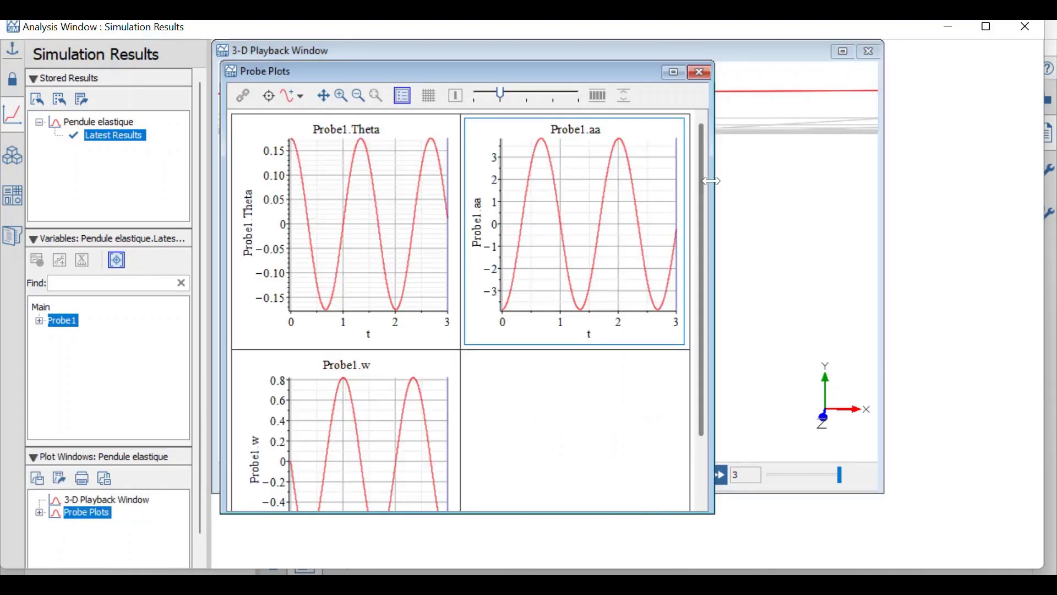
pyautogui.click(674, 72)
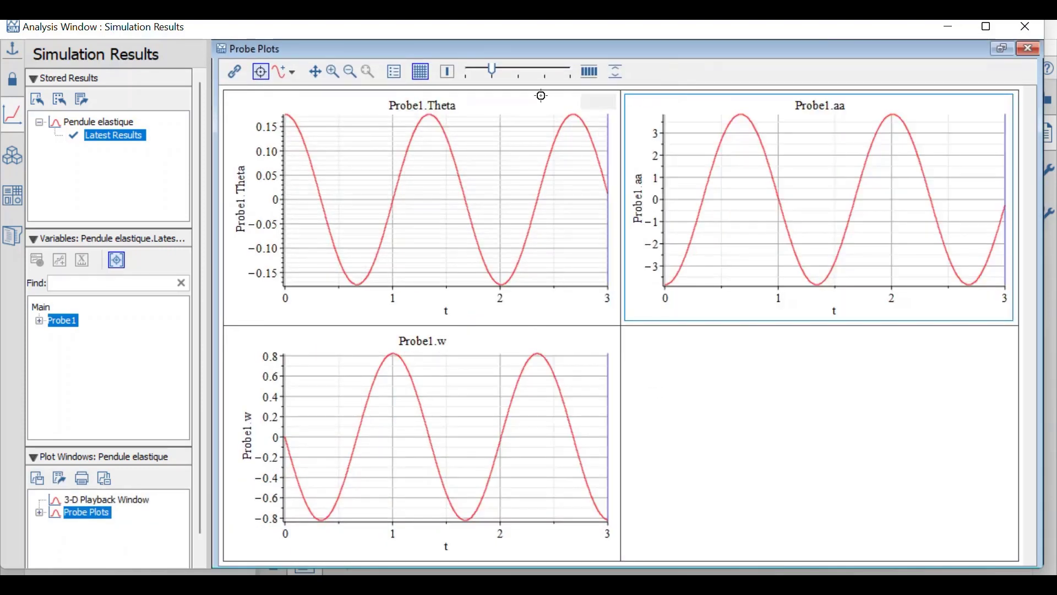